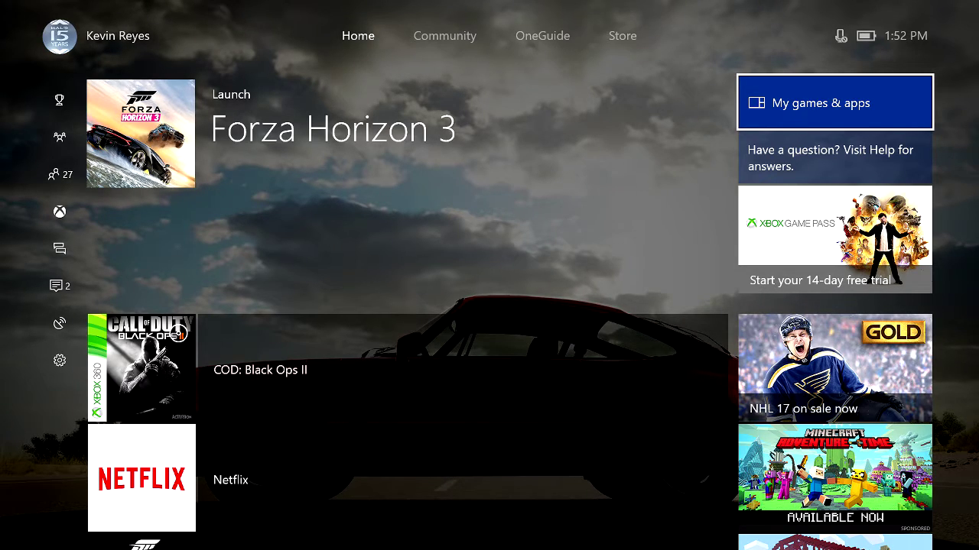
Step: Open the console's full settings
key(Down)
key(Left)
key(Left)
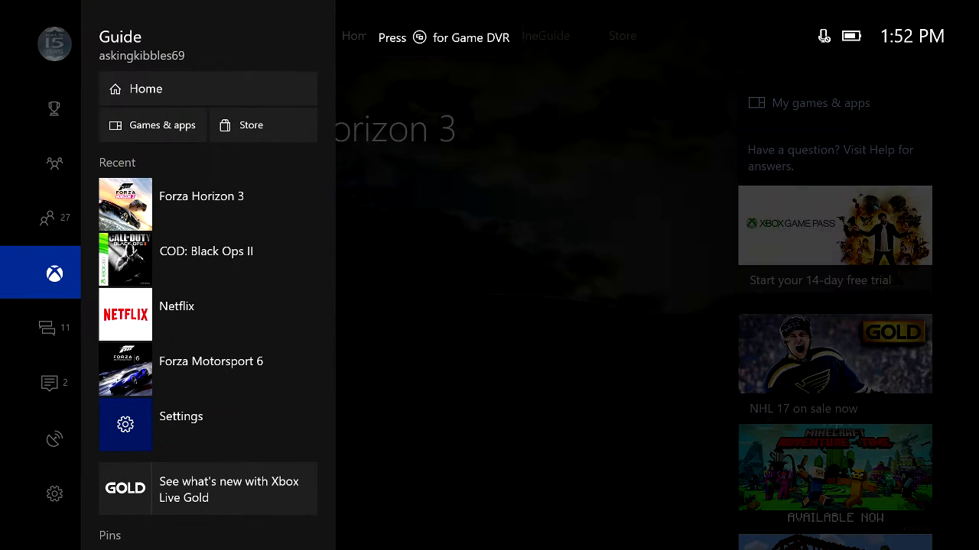
key(Down)
key(Down)
key(Down)
key(Down)
key(Right)
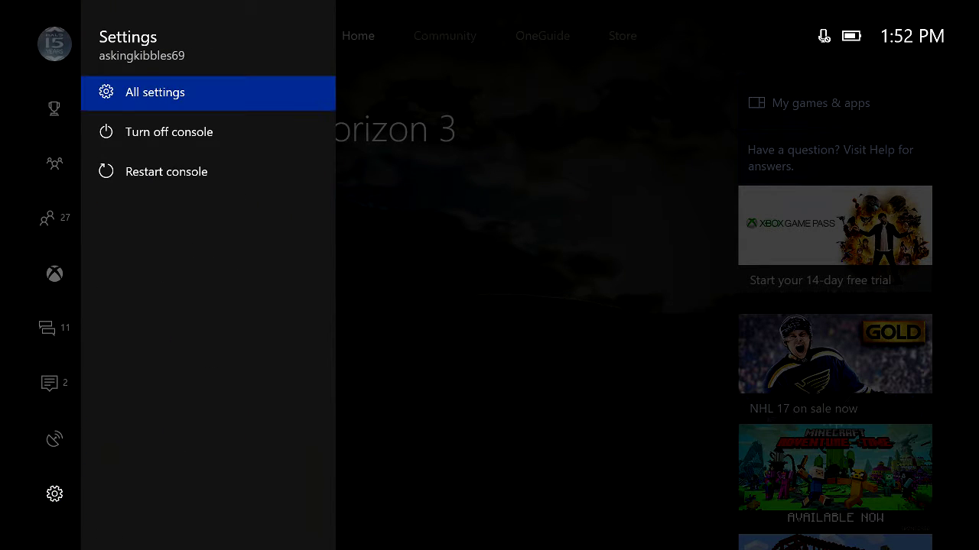
key(Return)
Step: Open the hidden Developer settings from the system's Console info page
key(Left)
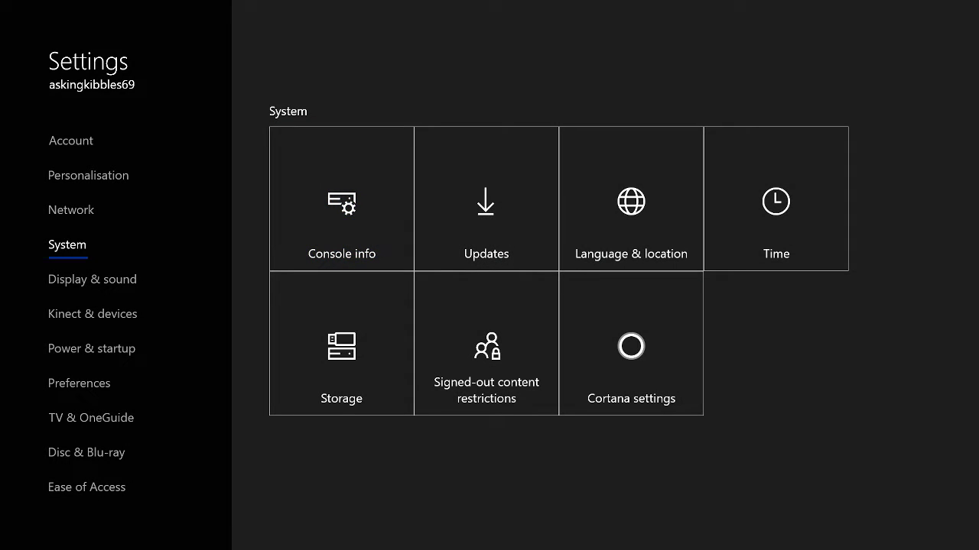
key(Right)
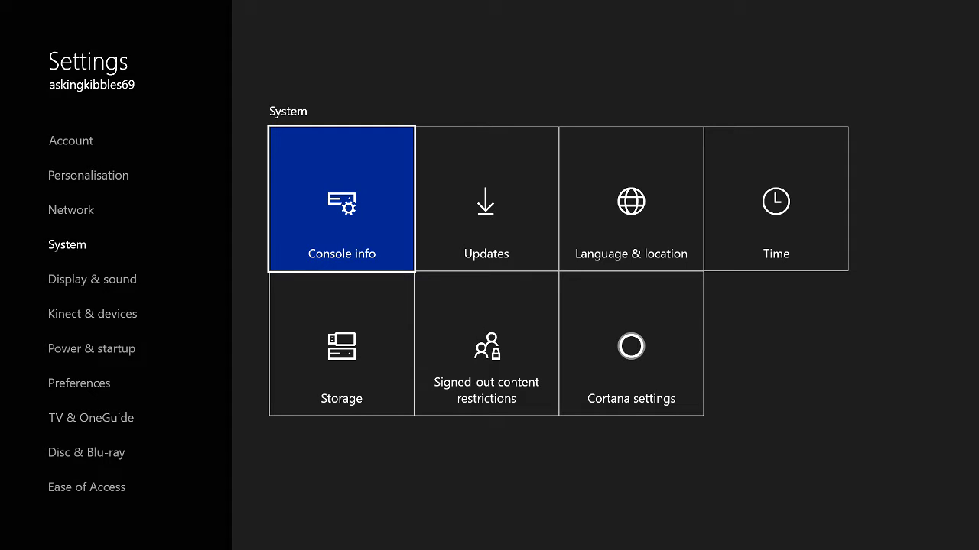
key(Return)
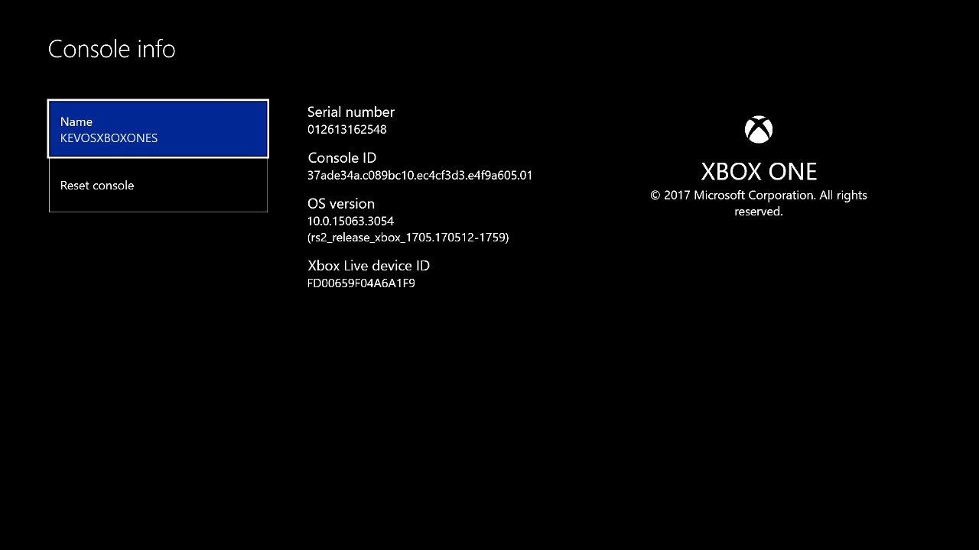
key(Down)
key(Down)
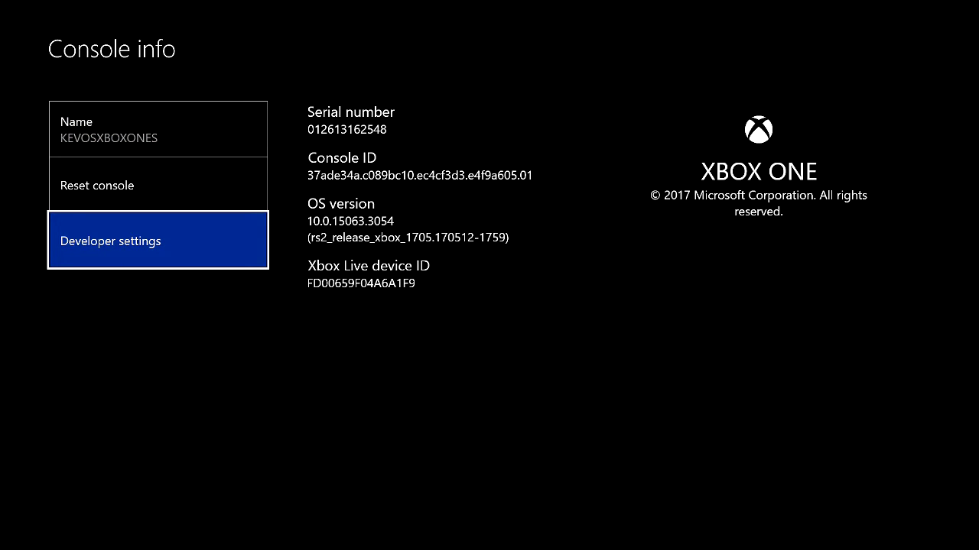
key(Return)
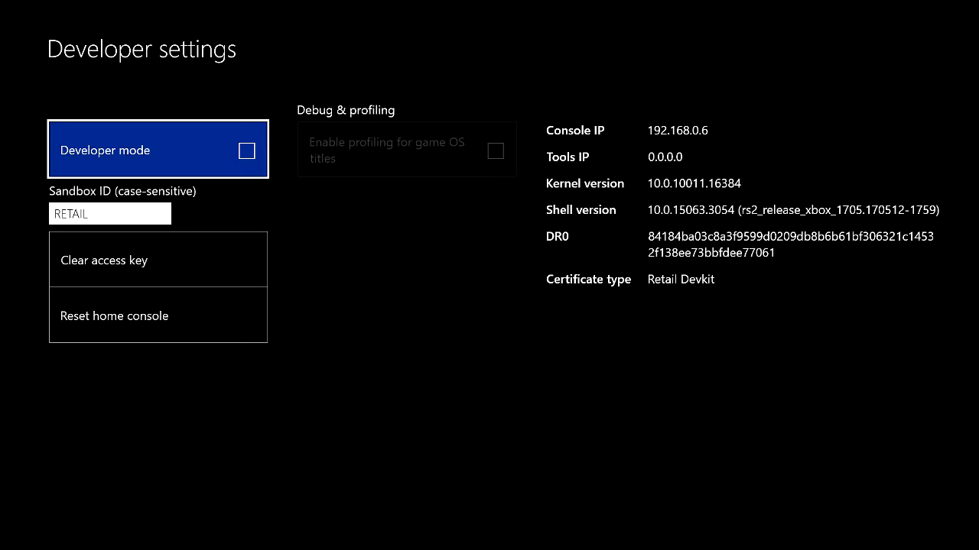
Step: Open the Sandbox ID for editing and clear its current text
key(Down)
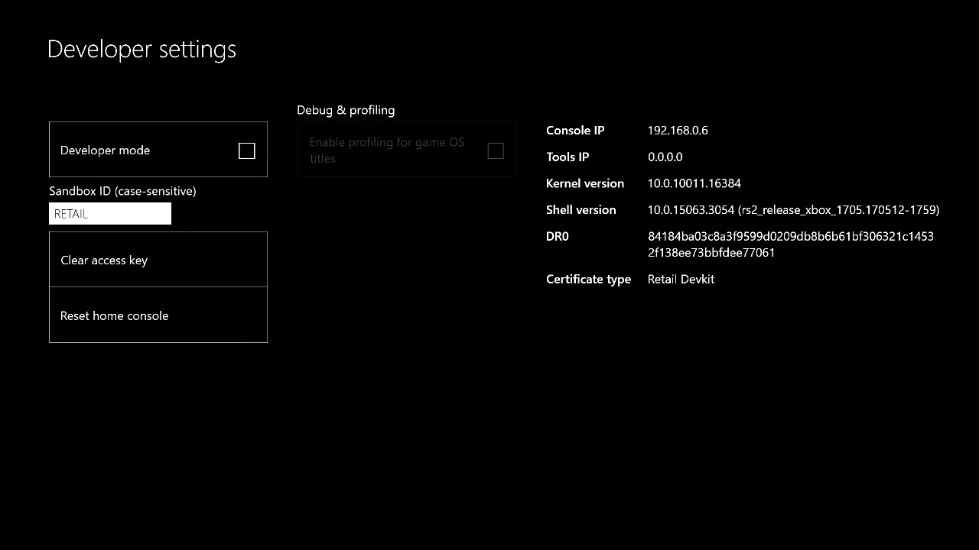
key(Return)
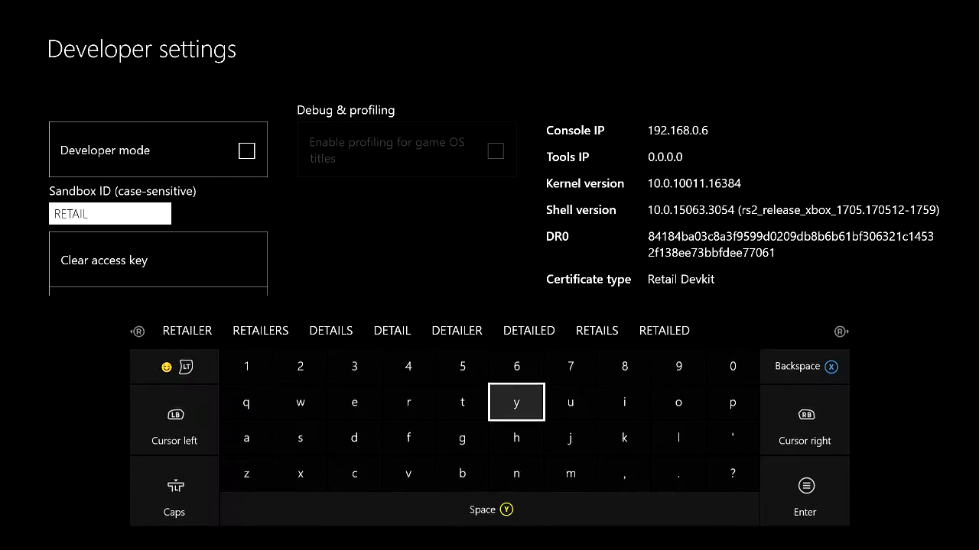
key(BackSpace)
key(BackSpace)
key(BackSpace)
key(BackSpace)
key(BackSpace)
key(BackSpace)
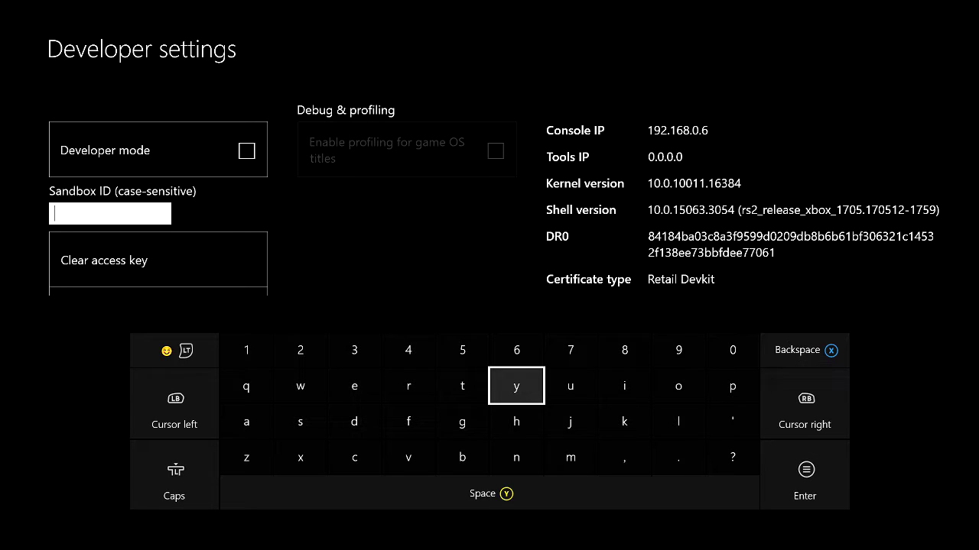
Step: Switch to capital letters and enter XD as the start of the Sandbox ID
key(Caps_Lock)
key(Left)
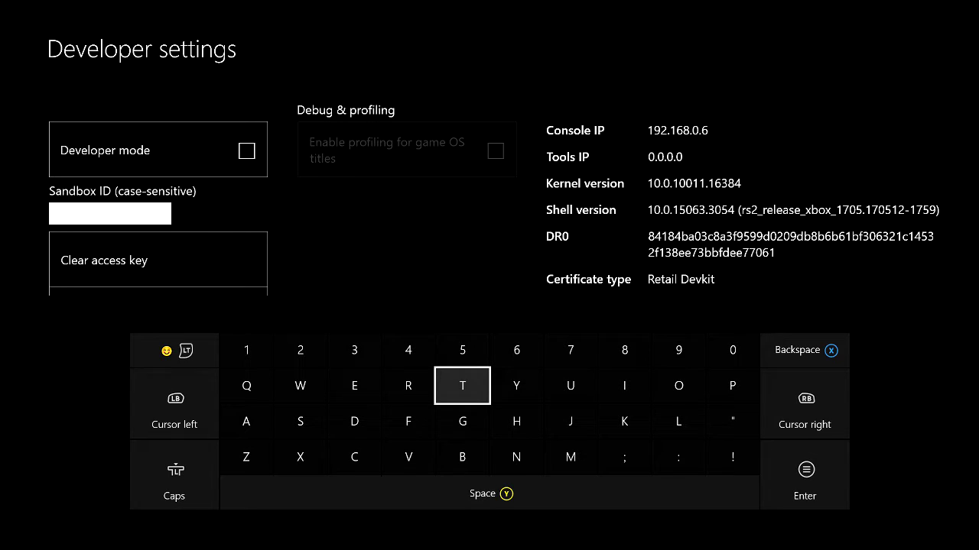
key(Left)
key(Left)
key(Left)
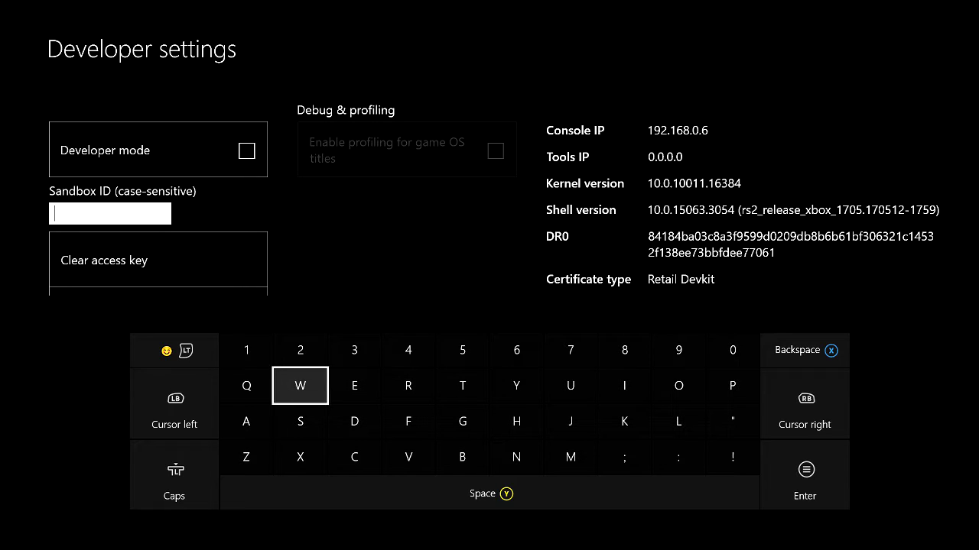
key(Left)
key(Right)
key(Down)
key(Down)
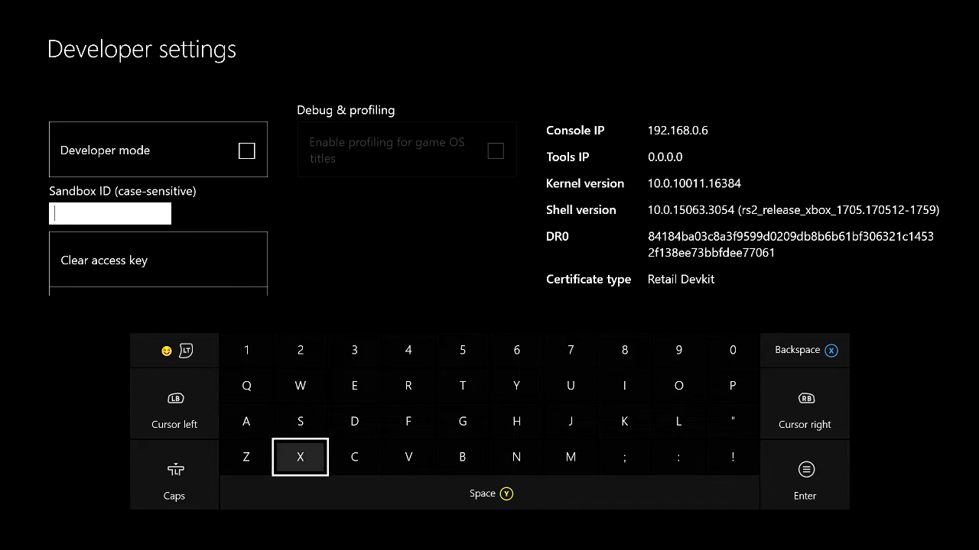
text(X)
key(Right)
key(Up)
text(D)
Step: Add the letters KS to the Sandbox ID so that it reads XDKS
key(Right)
key(Right)
key(Right)
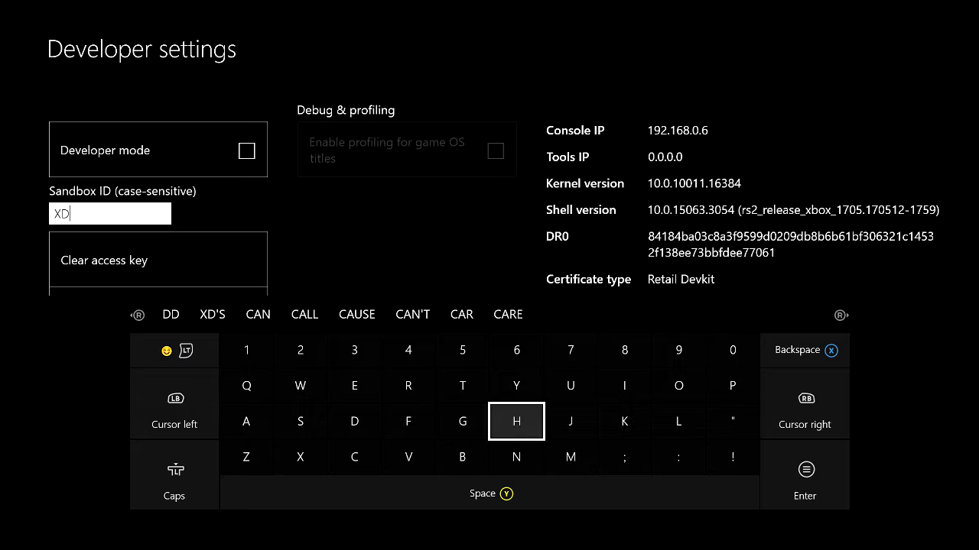
Step: Add a period after XDKS in the Sandbox ID using the symbol characters
key(Right)
key(Right)
text(K)
key(Left)
key(Left)
key(Left)
key(Left)
key(Left)
key(Left)
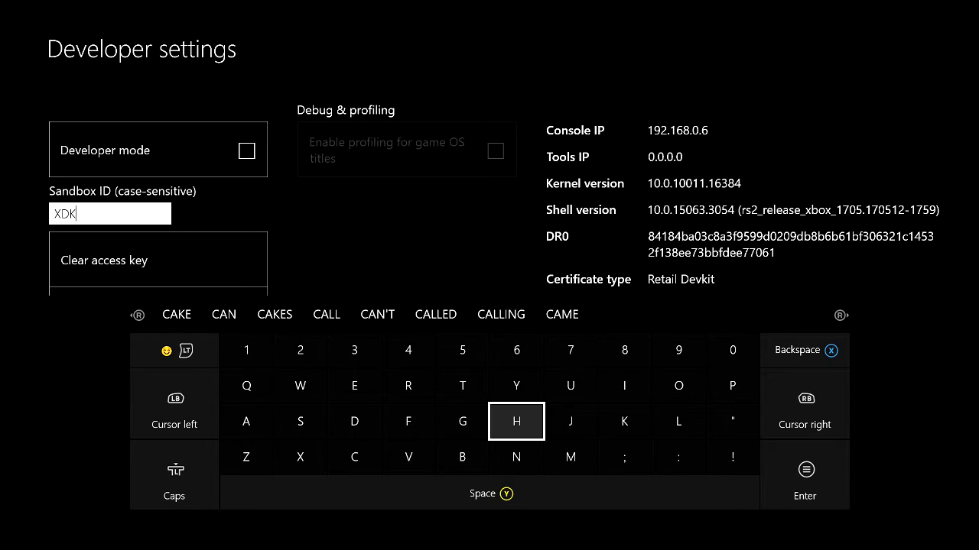
text(S)
key(Right)
key(Right)
key(Right)
key(Right)
key(Right)
key(Right)
key(Right)
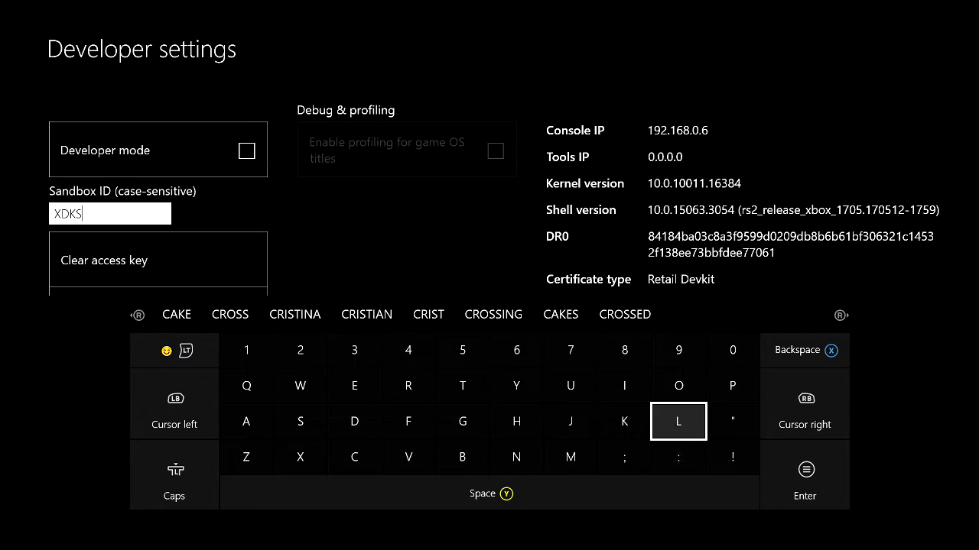
key(Left)
key(Page_Up)
key(Page_Up)
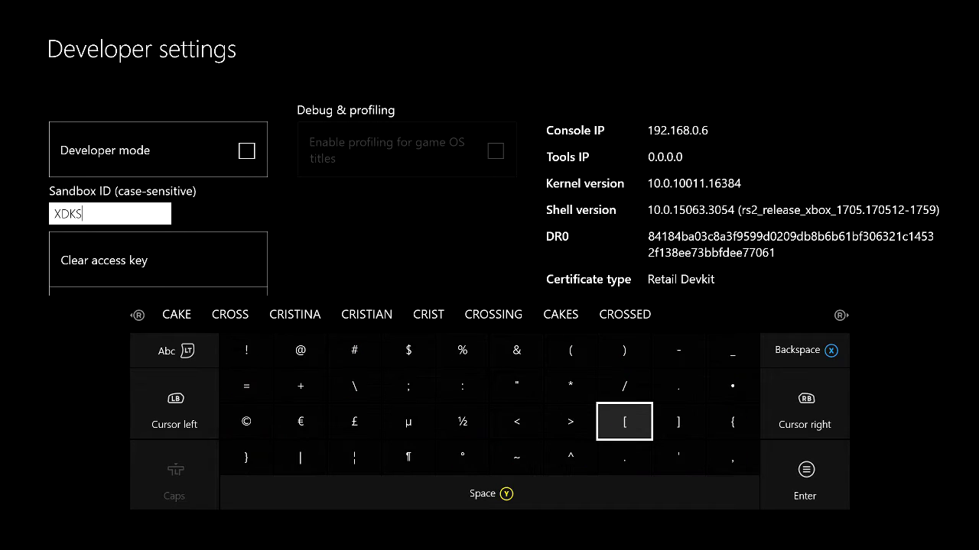
key(Right)
key(Right)
key(Left)
key(Left)
key(Down)
text(.)
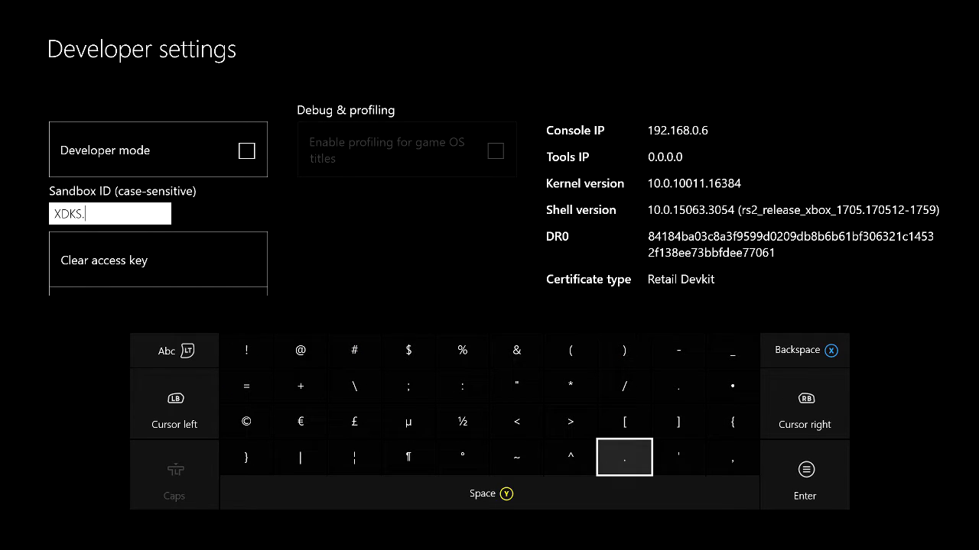
Step: Complete the Sandbox ID as XDKS.1 and confirm the entry
key(Left)
key(Left)
key(Left)
key(Left)
key(Left)
key(Up)
key(Up)
key(Page_Up)
key(Left)
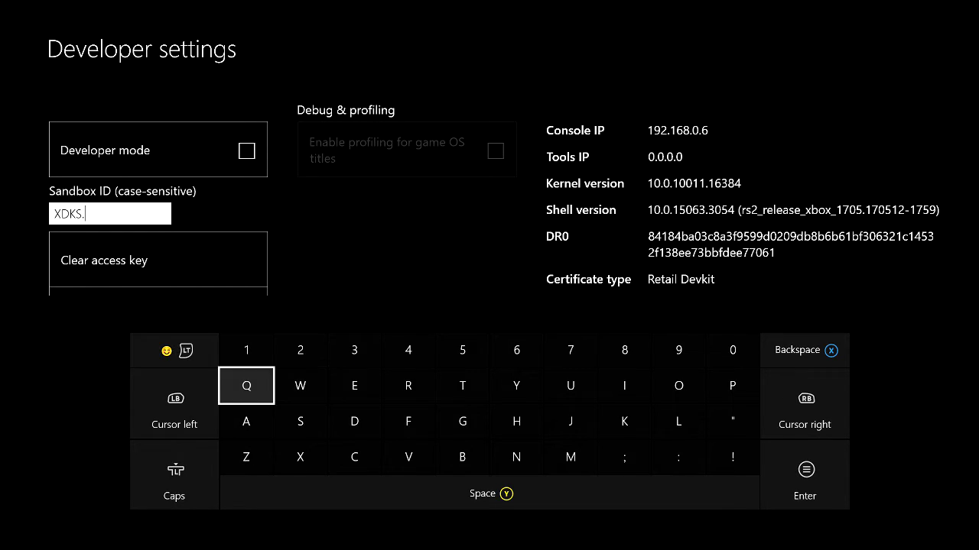
key(Up)
text(1)
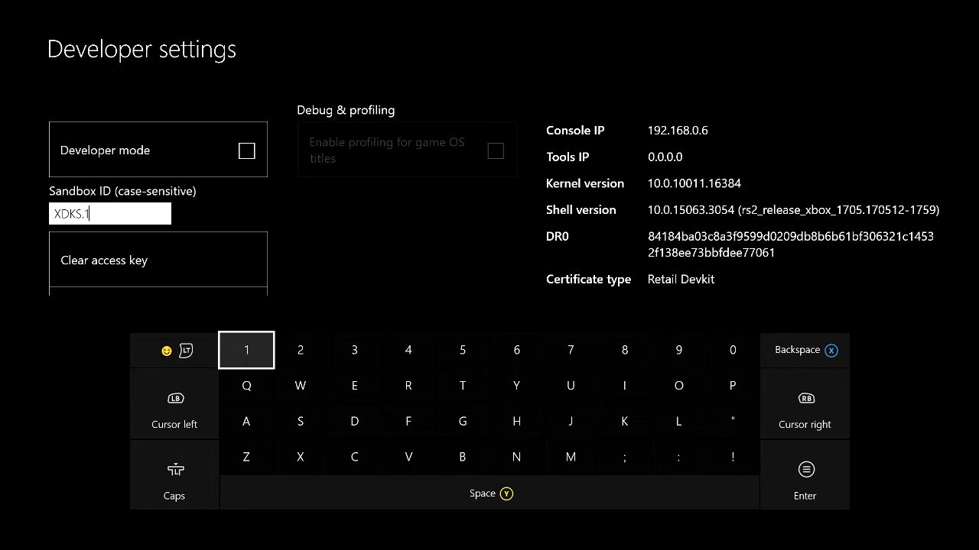
key(Return)
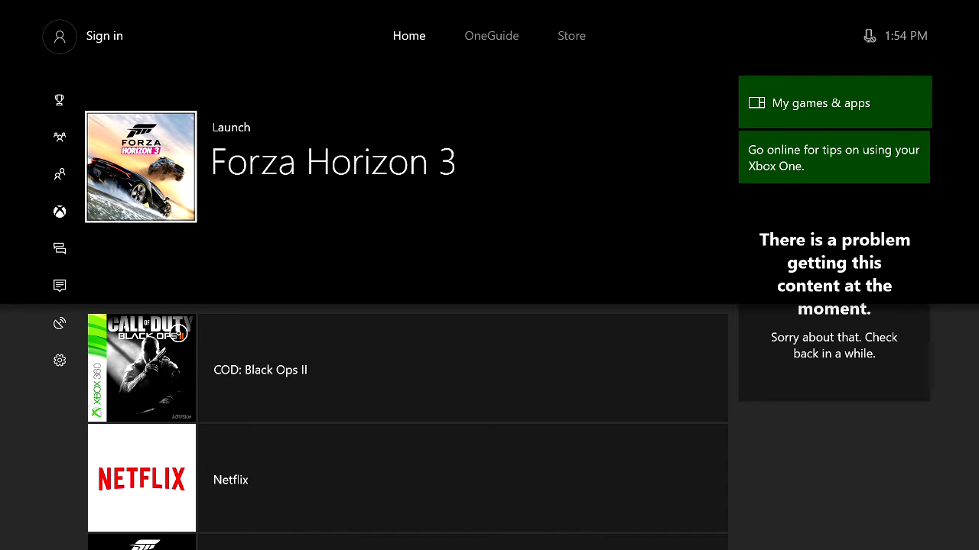
Step: Sign in to the owner's profile on the restarted console
key(Left)
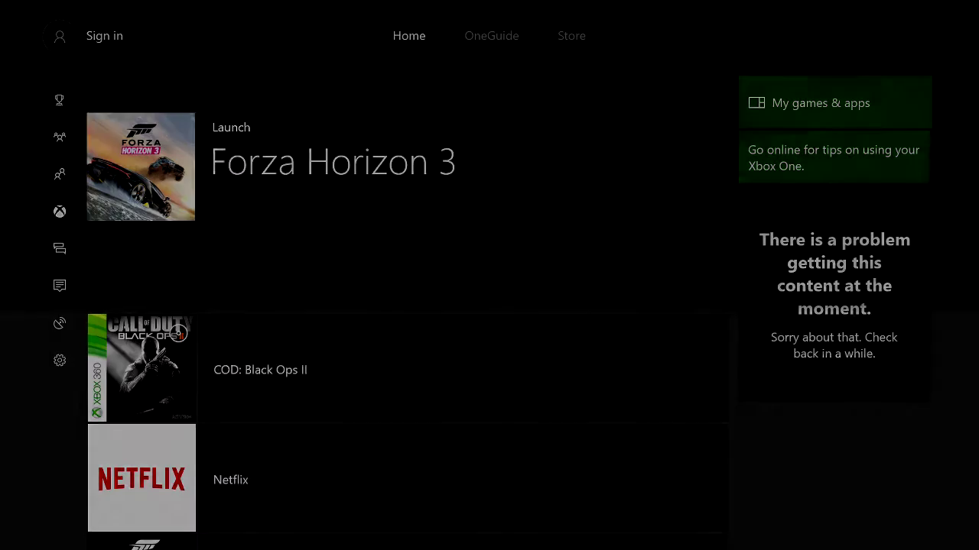
key(Right)
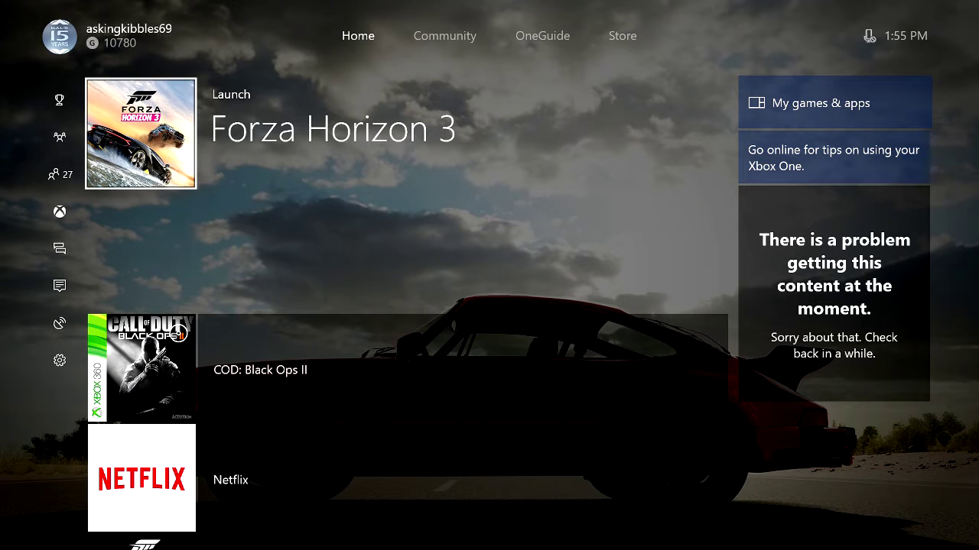
Step: Examine the home screen, the Community activity feed and the OneGuide page in the new sandbox
key(Down)
key(Down)
key(Up)
key(Up)
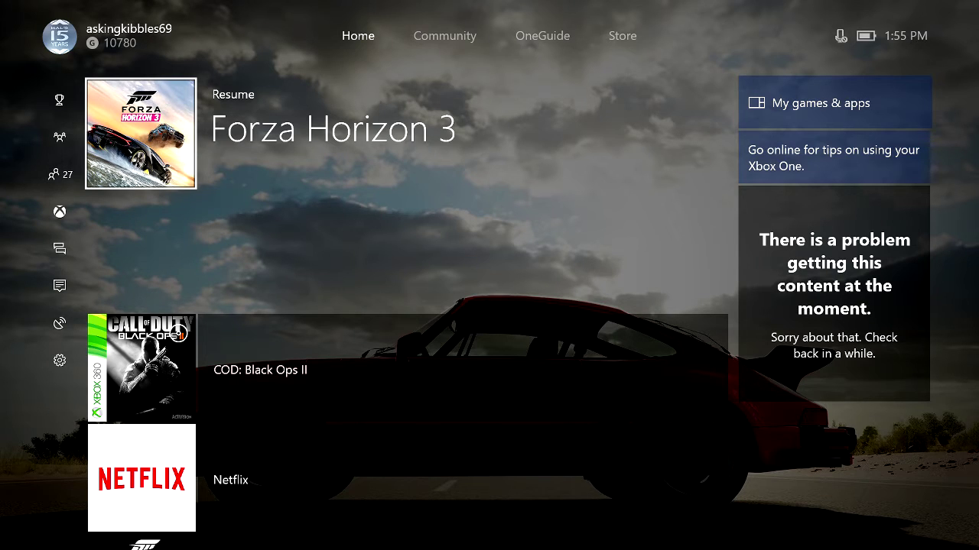
key(Right)
key(Down)
key(Tab)
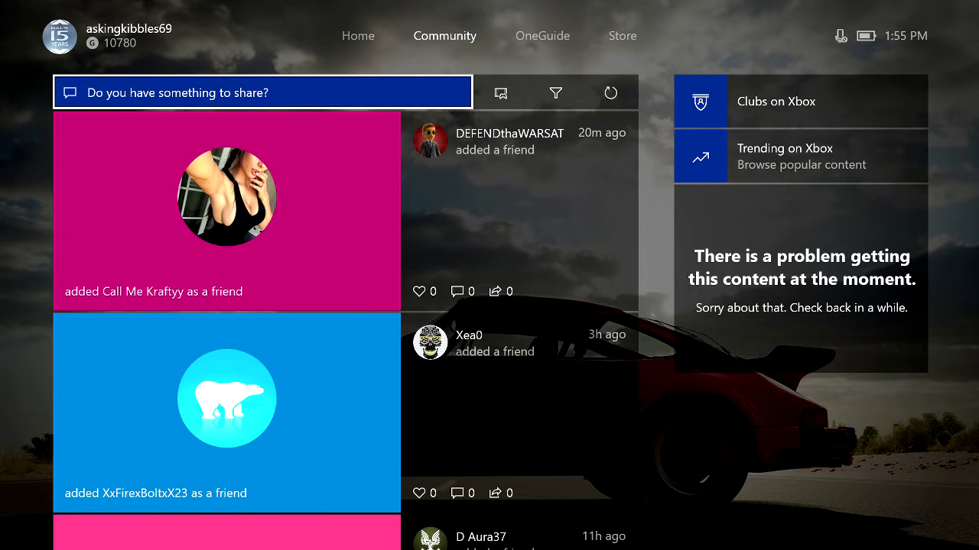
key(Tab)
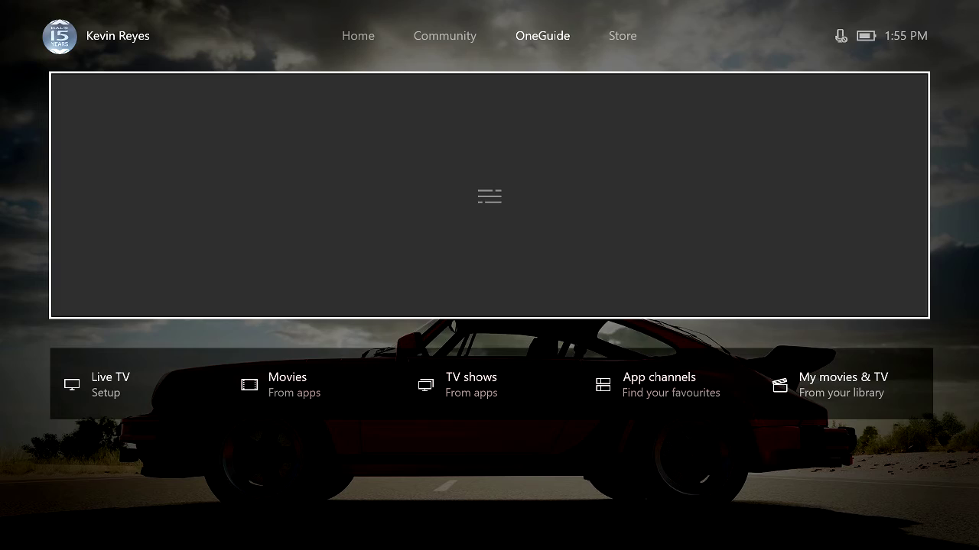
key(shift+Tab)
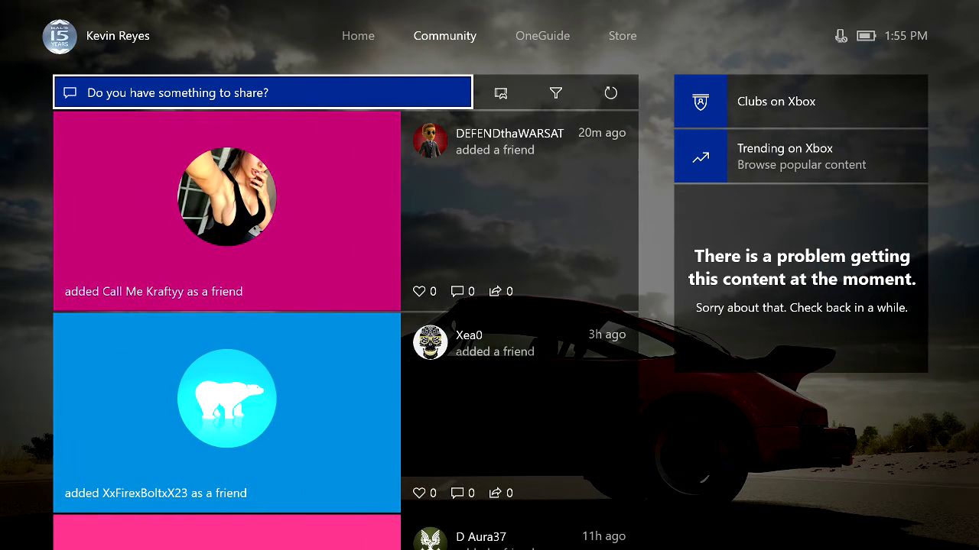
key(Down)
key(Down)
key(Down)
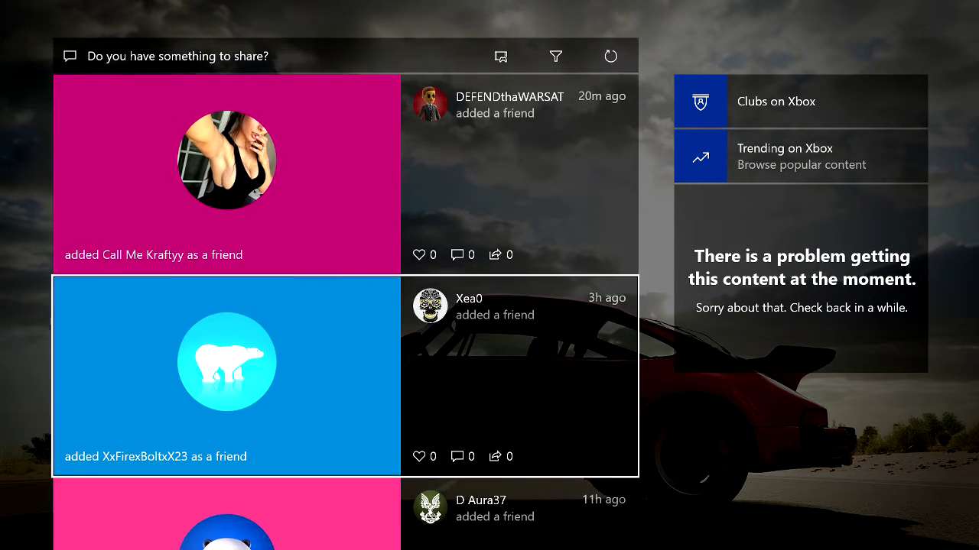
Step: Open the signed-in account's My profile page from the guide
key(Escape)
key(Left)
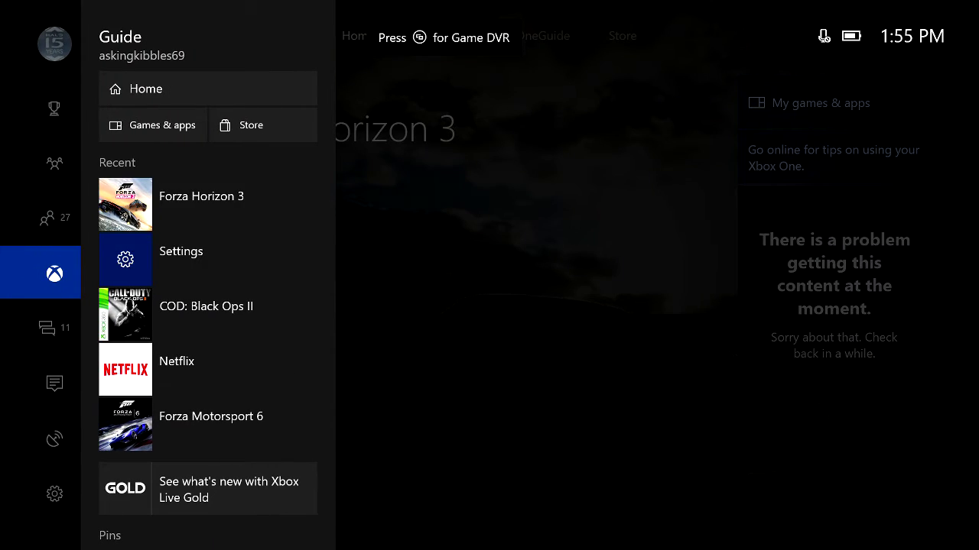
key(Up)
key(Up)
key(Up)
key(Up)
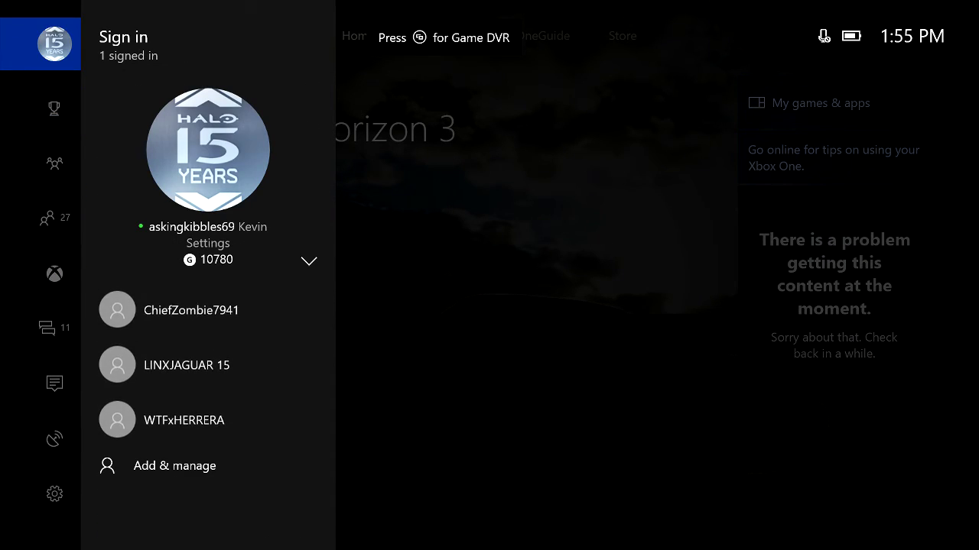
key(Right)
key(Return)
key(Down)
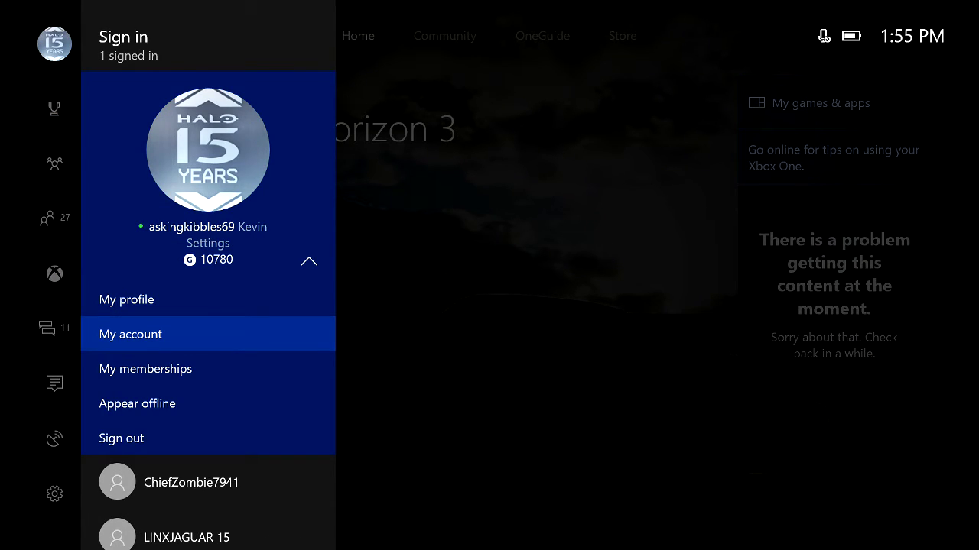
key(Up)
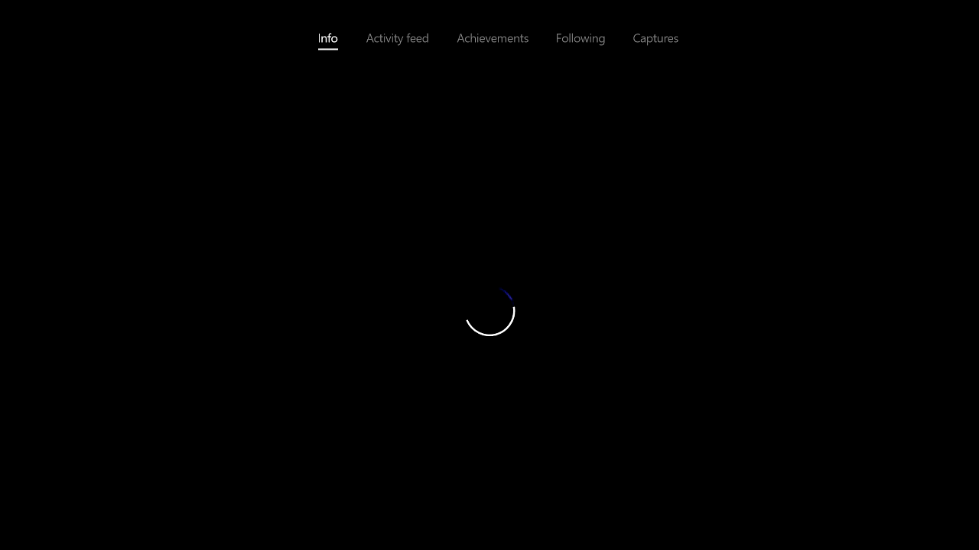
Step: Open the profile's customisation page
key(Right)
key(Left)
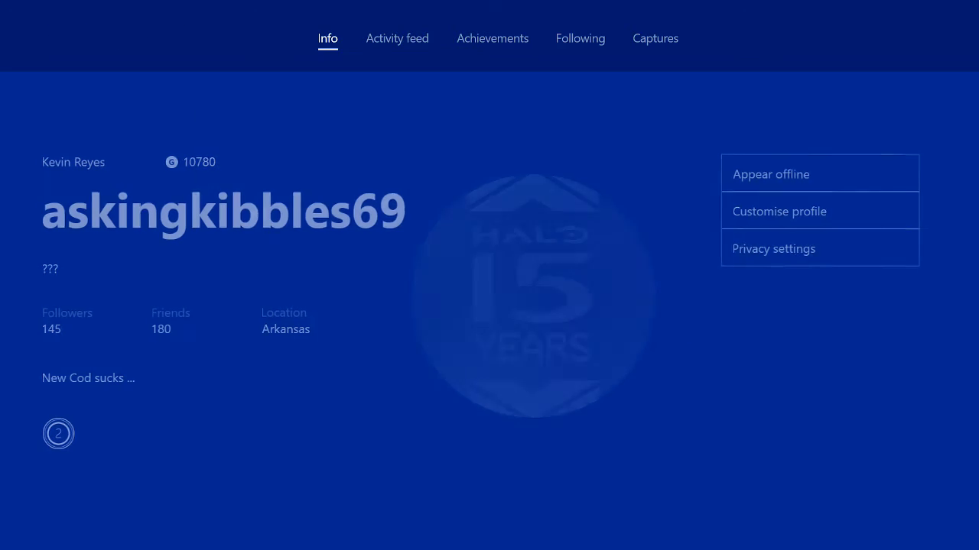
key(Down)
Step: Change the profile's gamerpic to the black picture with the white Xbox One logo
key(Down)
key(Return)
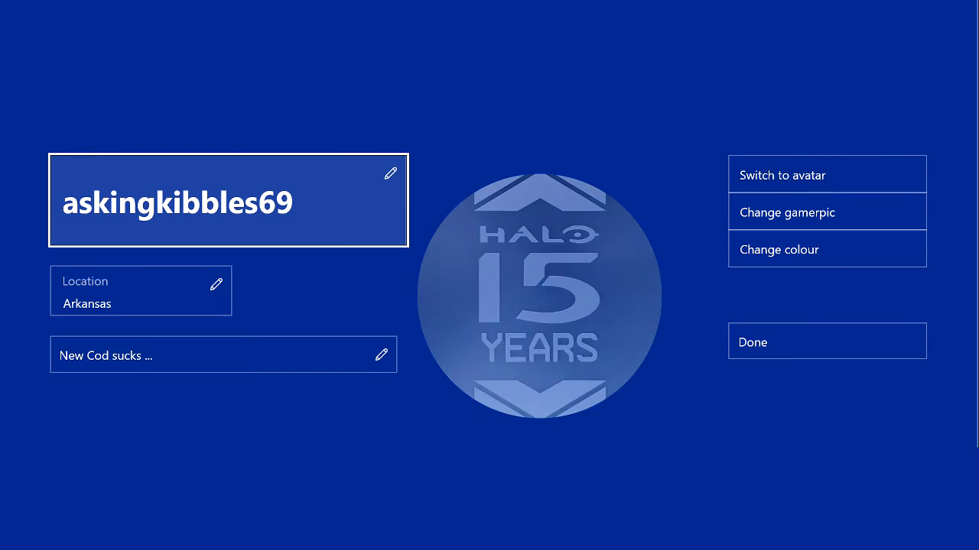
key(Down)
key(Right)
key(Up)
key(Up)
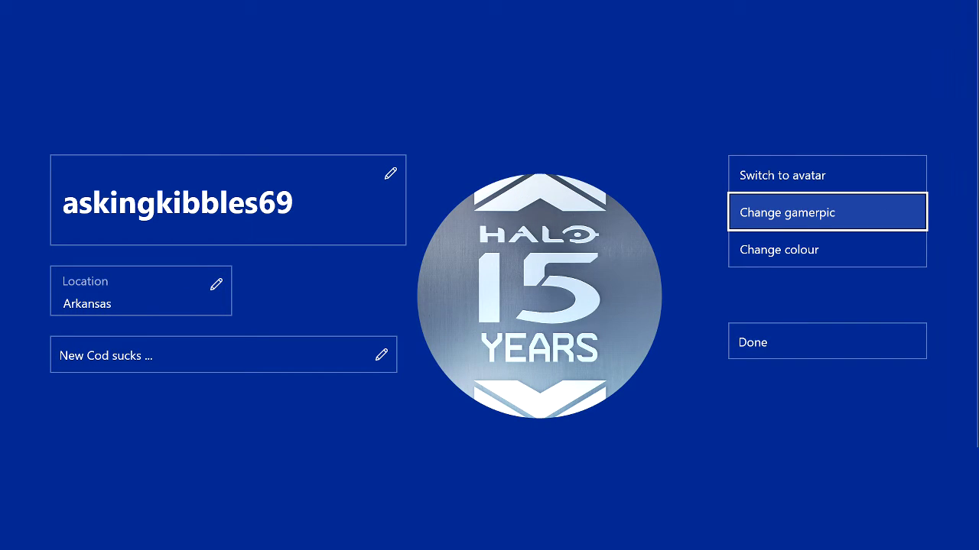
key(Return)
key(Down)
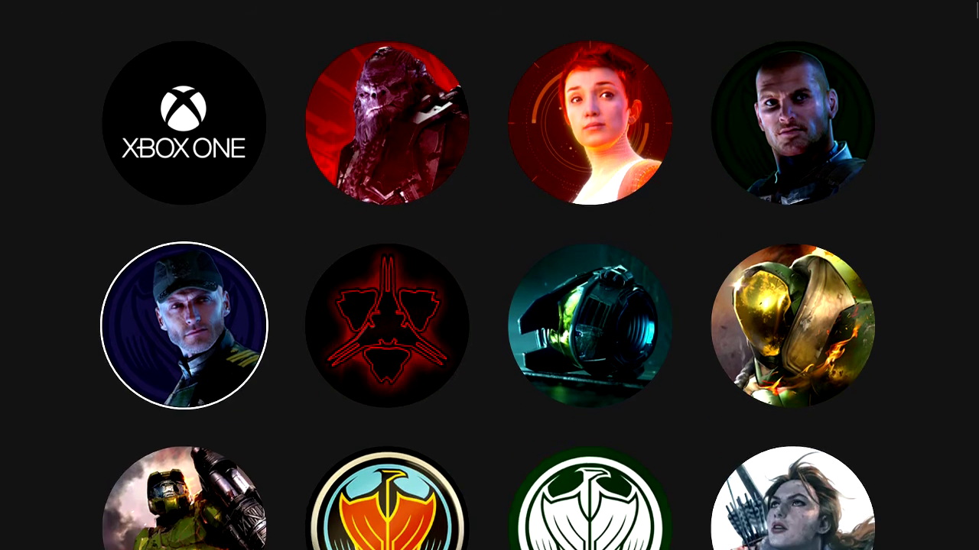
key(Up)
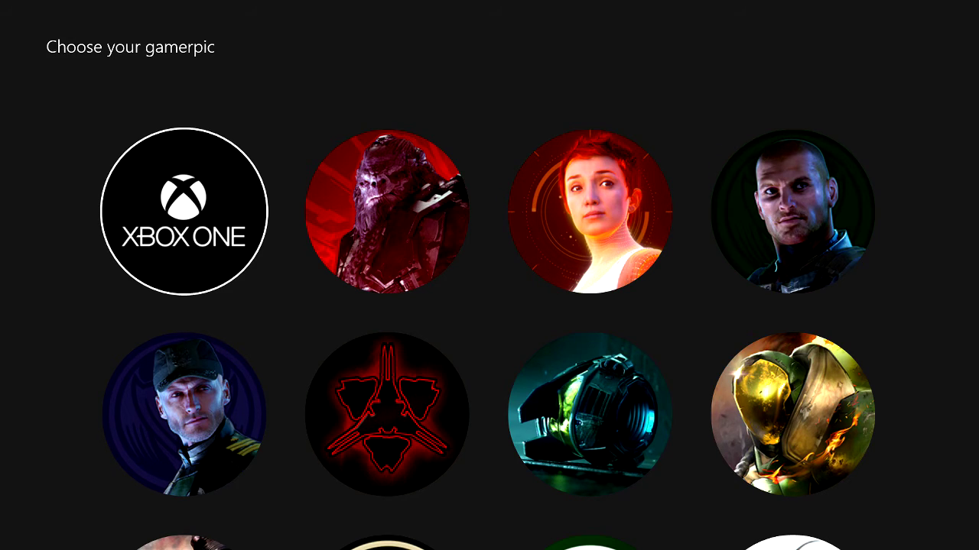
key(Return)
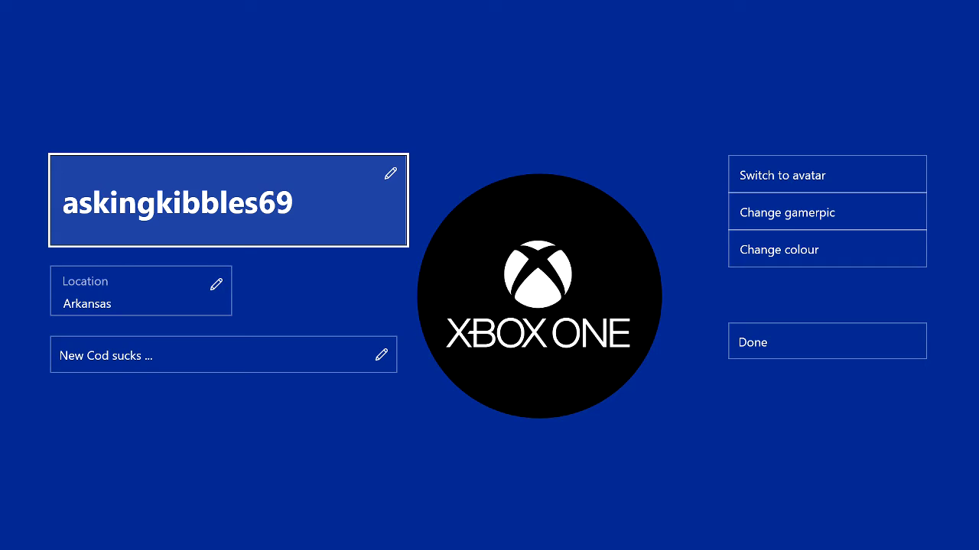
Step: Finish customising the profile and return to its Info page
key(Right)
key(Down)
key(Down)
key(Down)
key(Return)
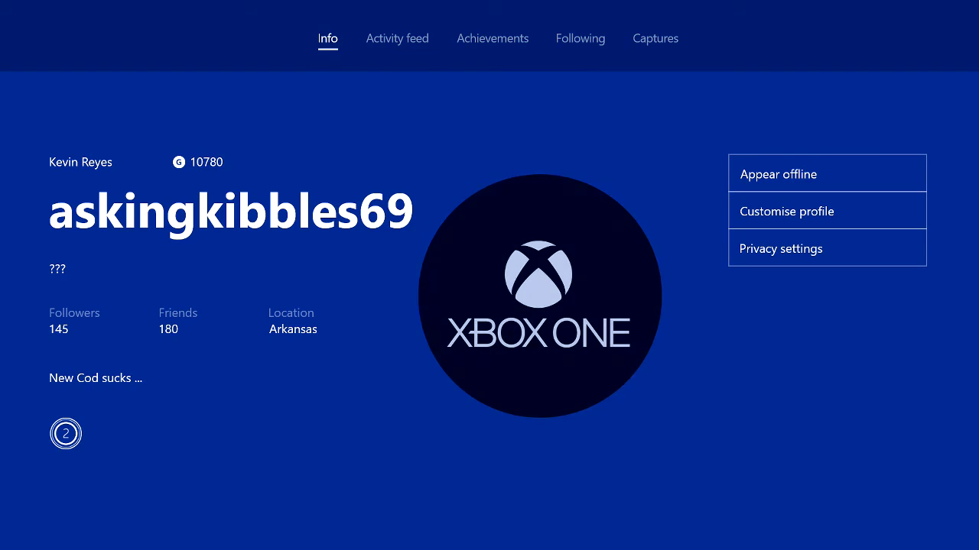
Step: Leave the profile, go to the Store page and enter "gam" in its search
key(Escape)
key(Right)
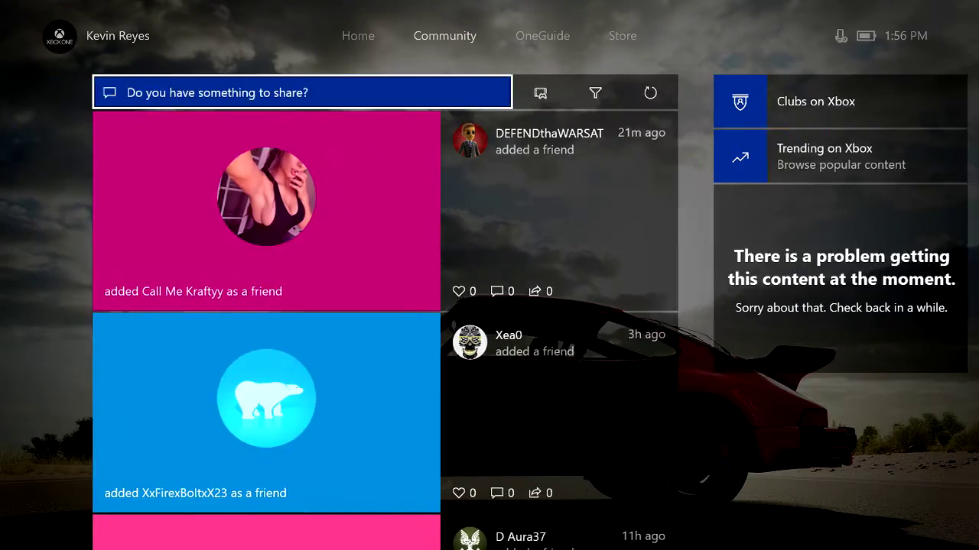
key(Right)
key(Right)
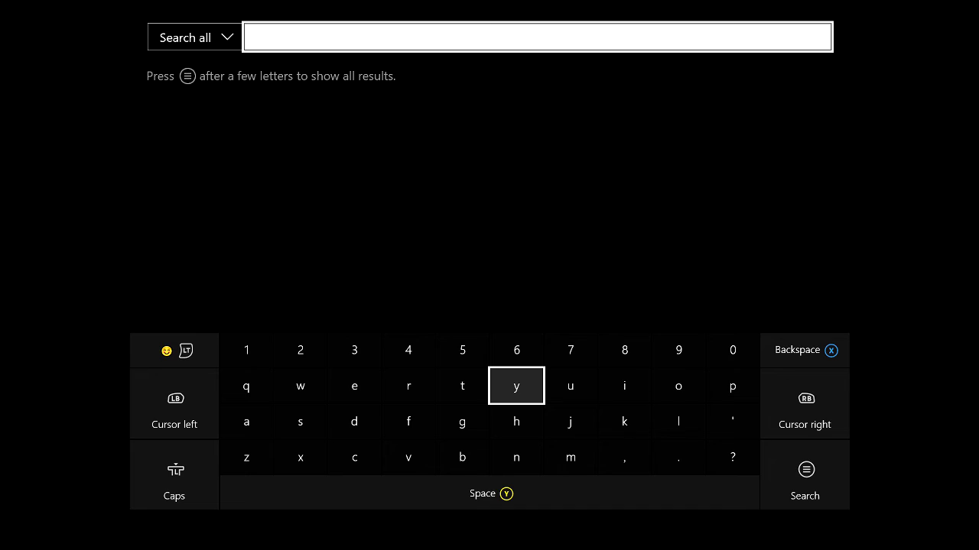
text(ga)
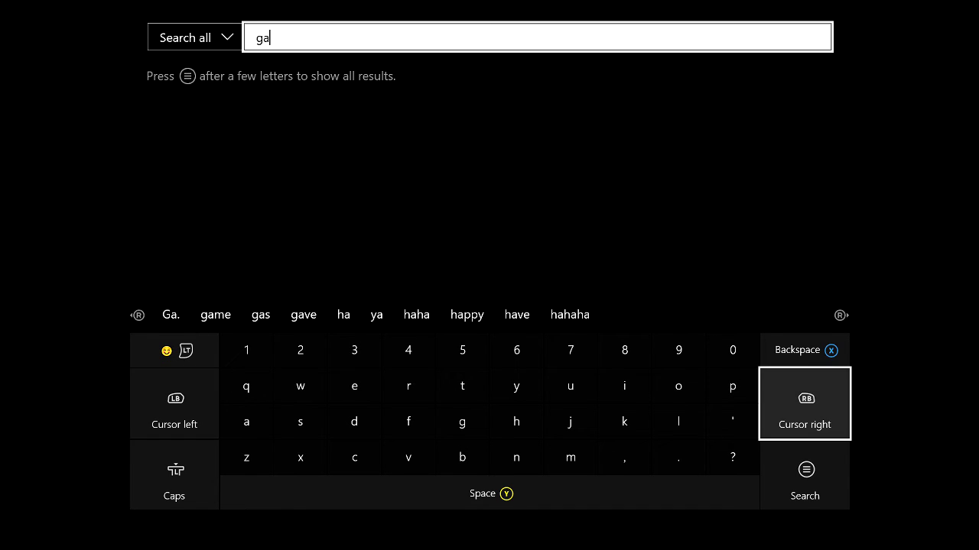
text(m)
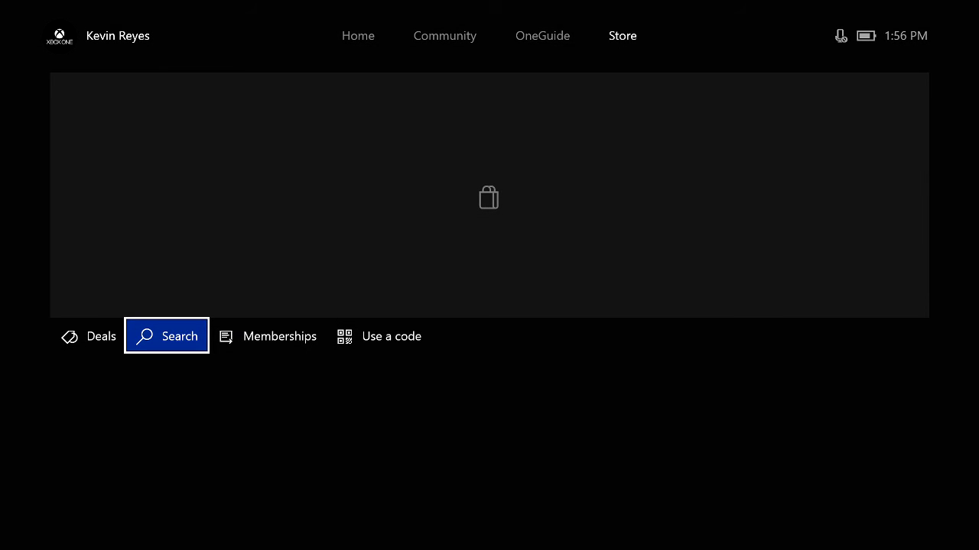
Step: Go back from the Store to the Home page, with the sign-in guide closed
key(Left)
key(Up)
key(Up)
key(Left)
key(Left)
key(Left)
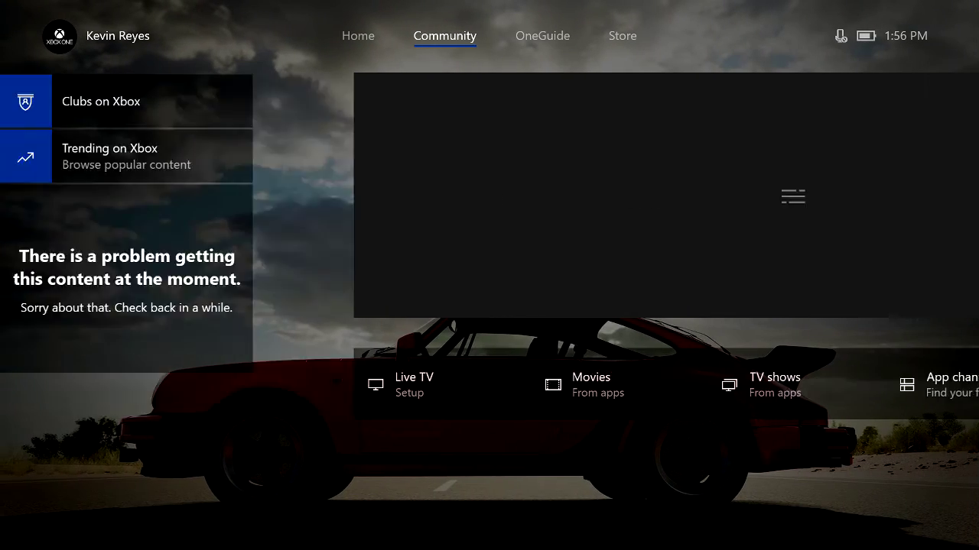
key(Left)
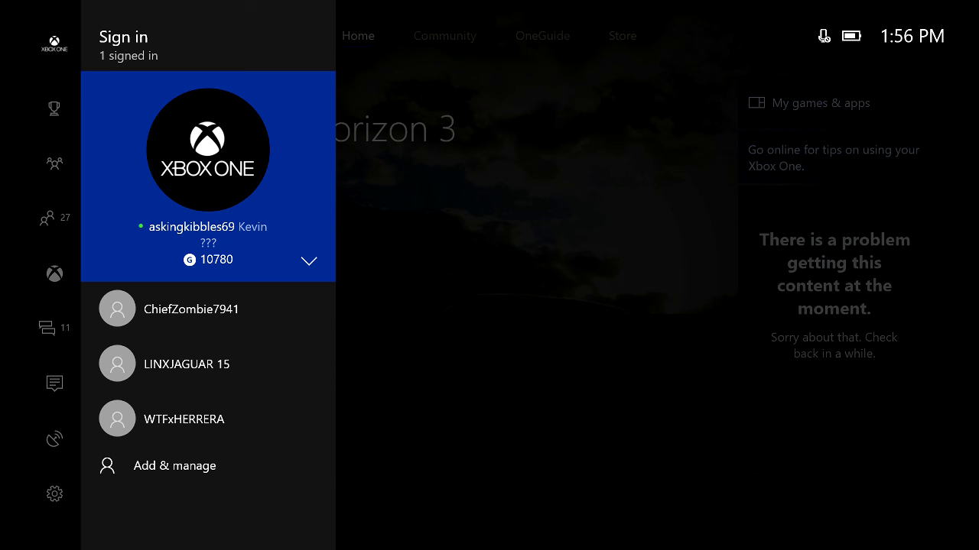
key(Escape)
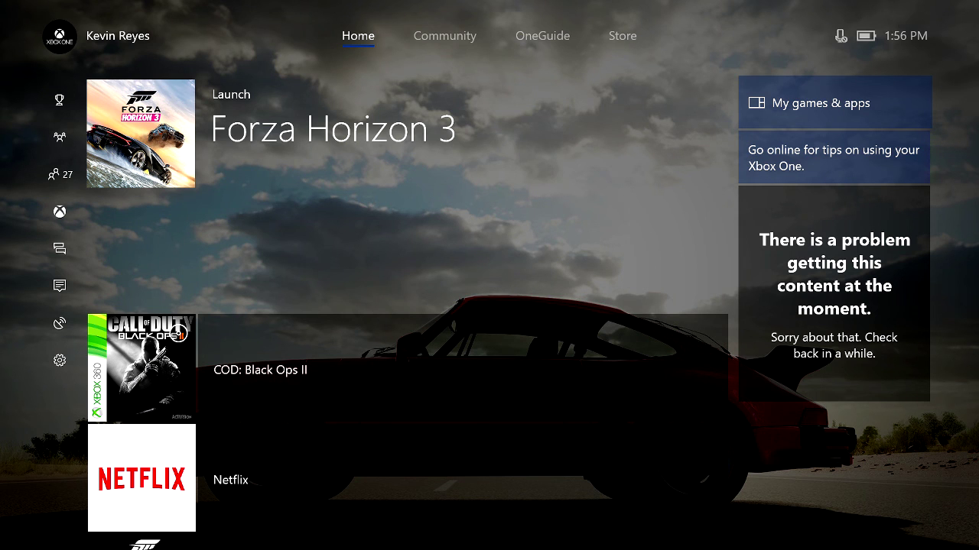